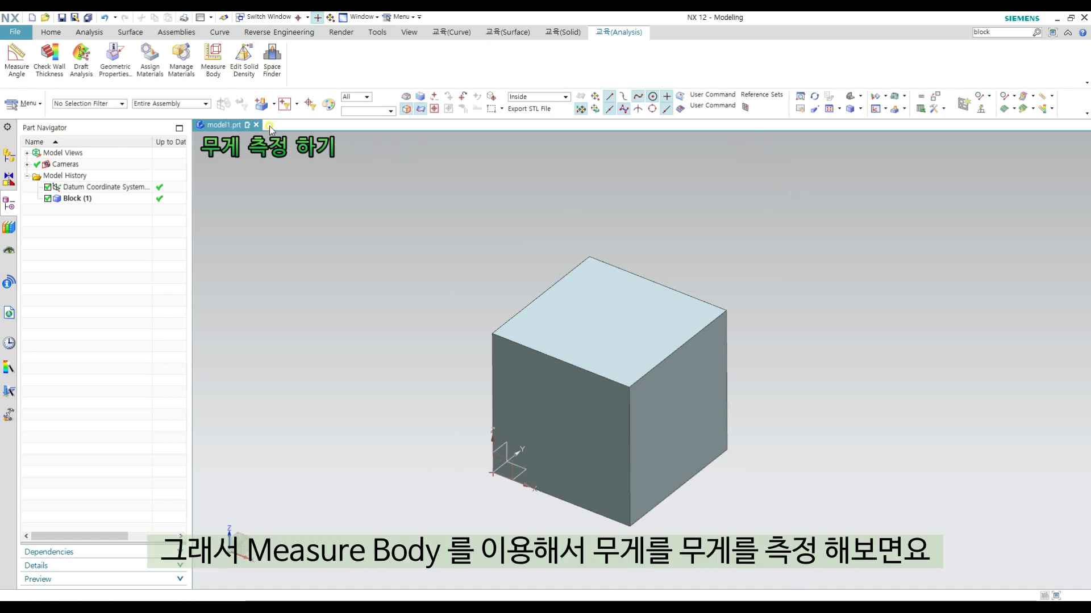
Measure the block with Measure Body and display its mass.
click(213, 70)
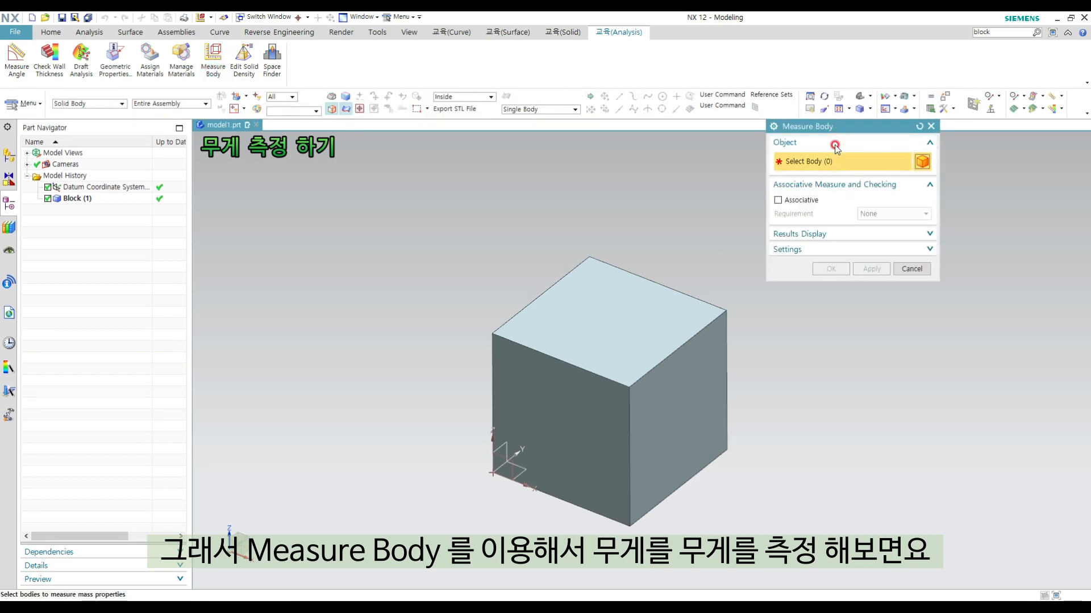
drag(832, 132, 861, 218)
click(670, 319)
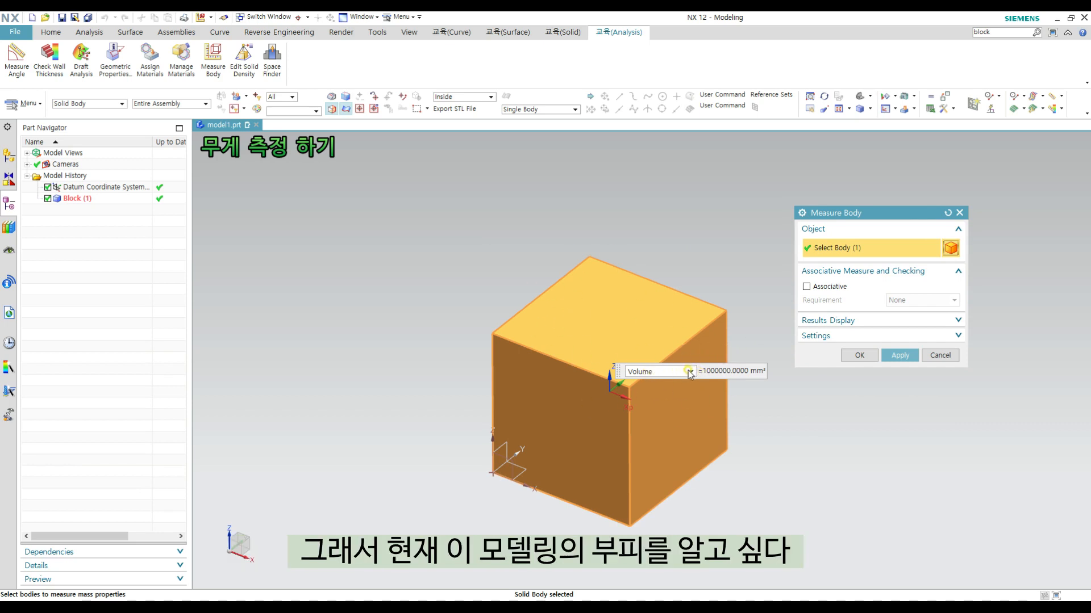
click(651, 373)
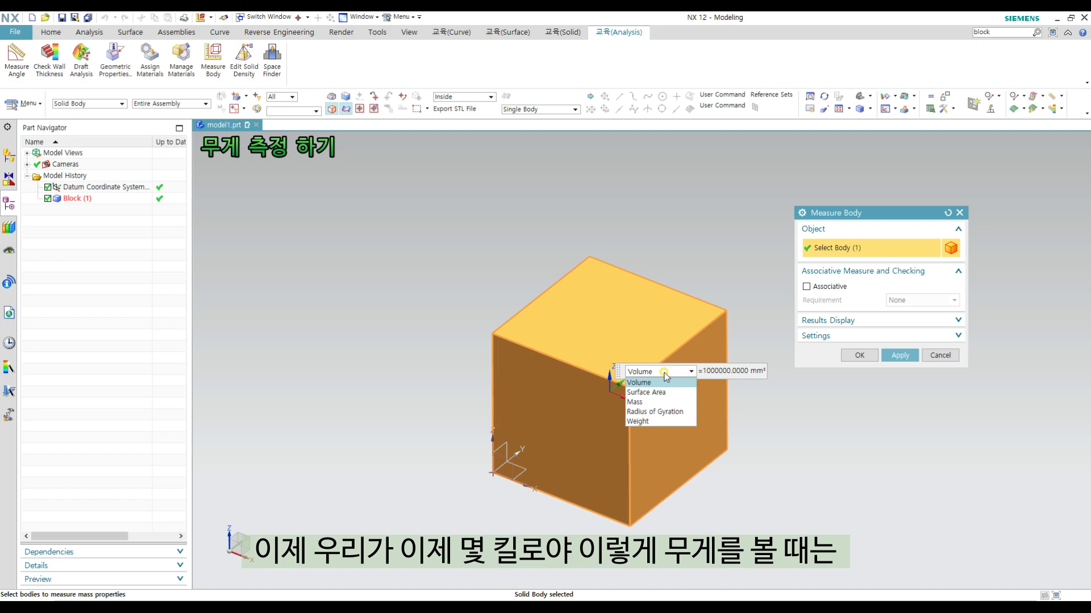
click(663, 404)
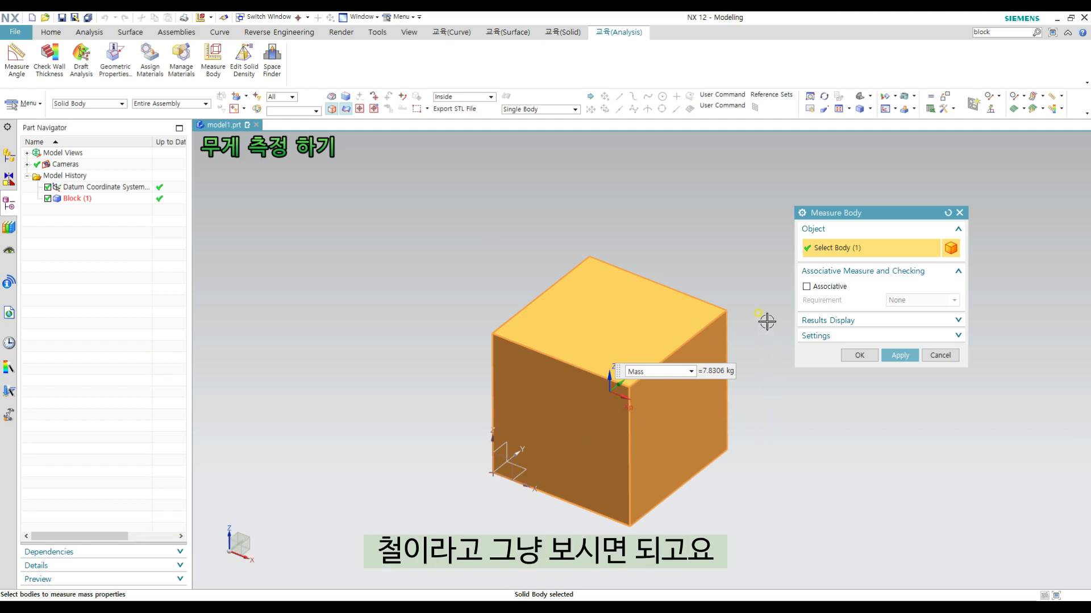
Display the block's weight in the measurement result, and return the display to mass.
click(670, 374)
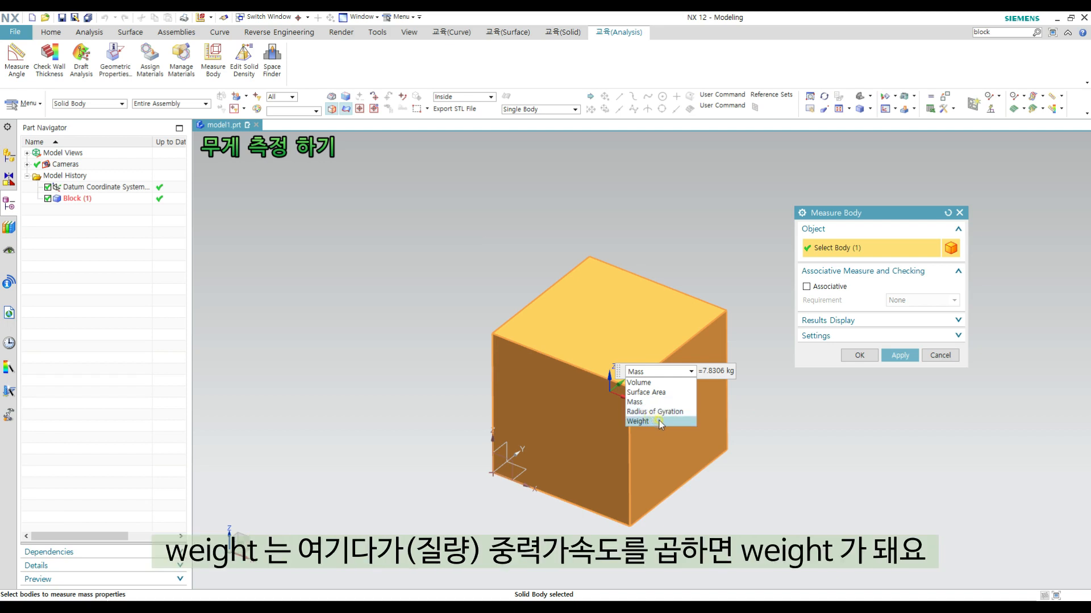
click(658, 422)
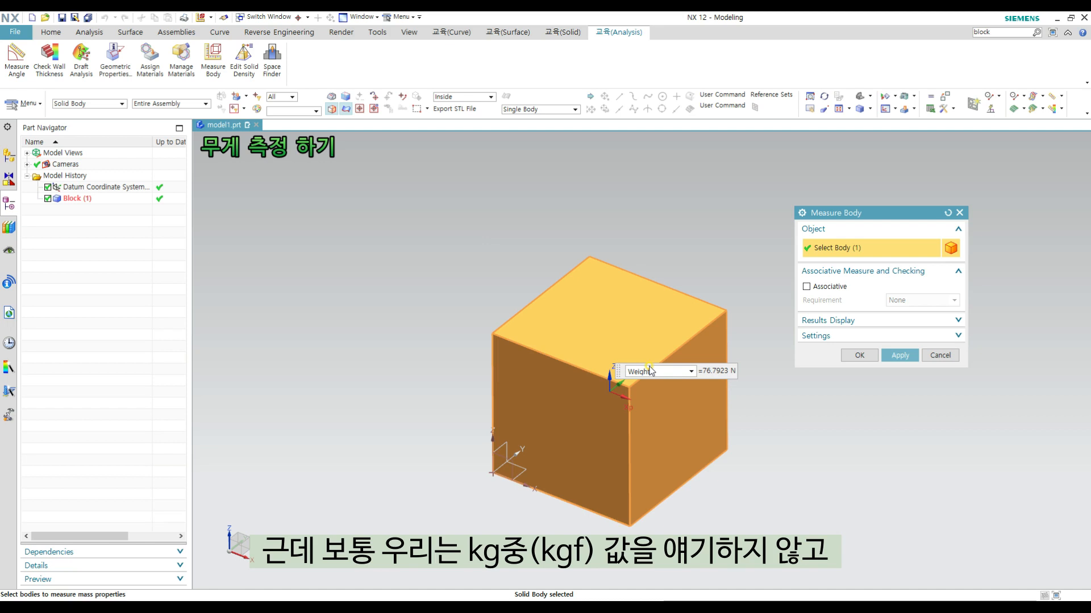
click(687, 372)
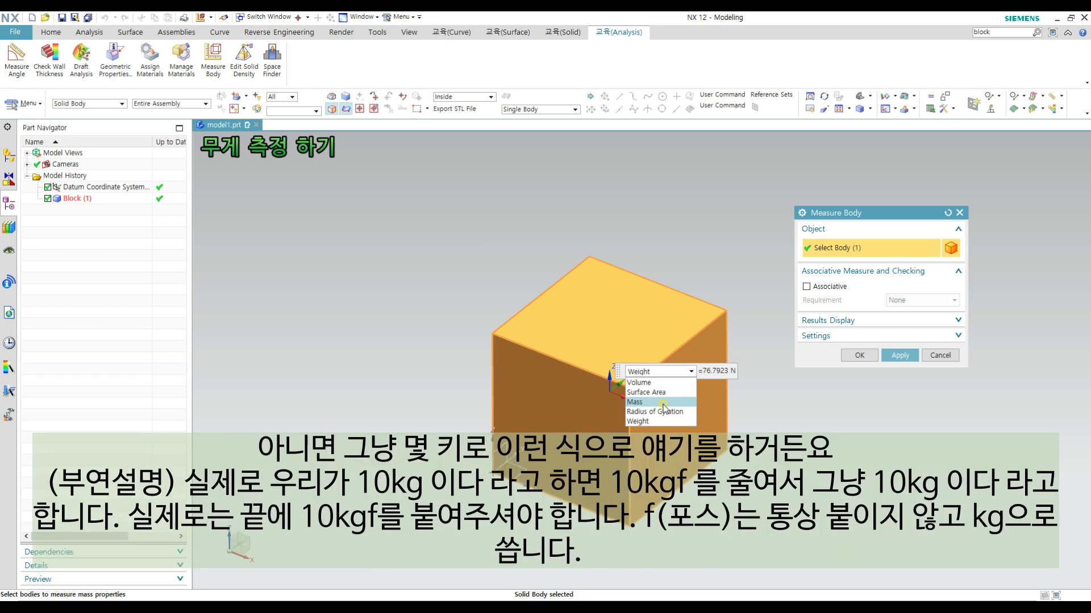
click(662, 403)
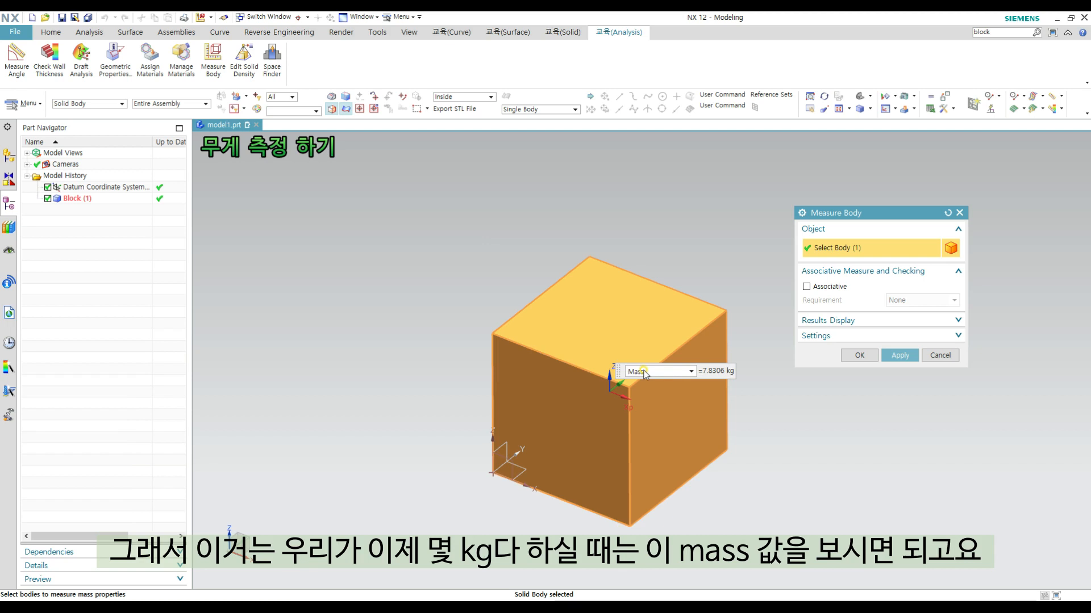
Compare the block's weight and mass results once more, ending on mass, and close the body measurement.
click(661, 374)
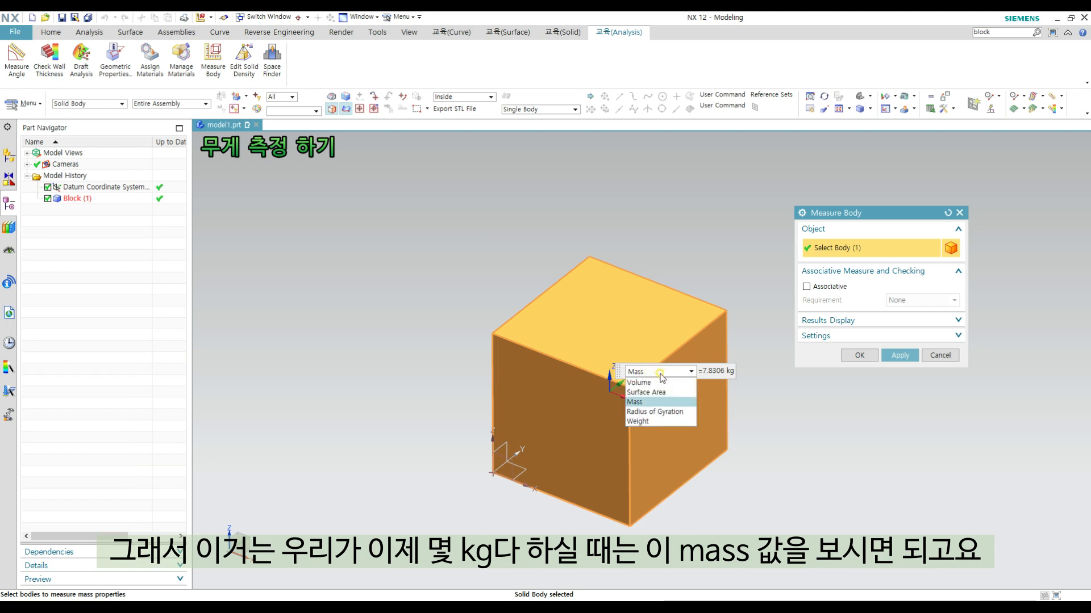
click(663, 374)
click(662, 374)
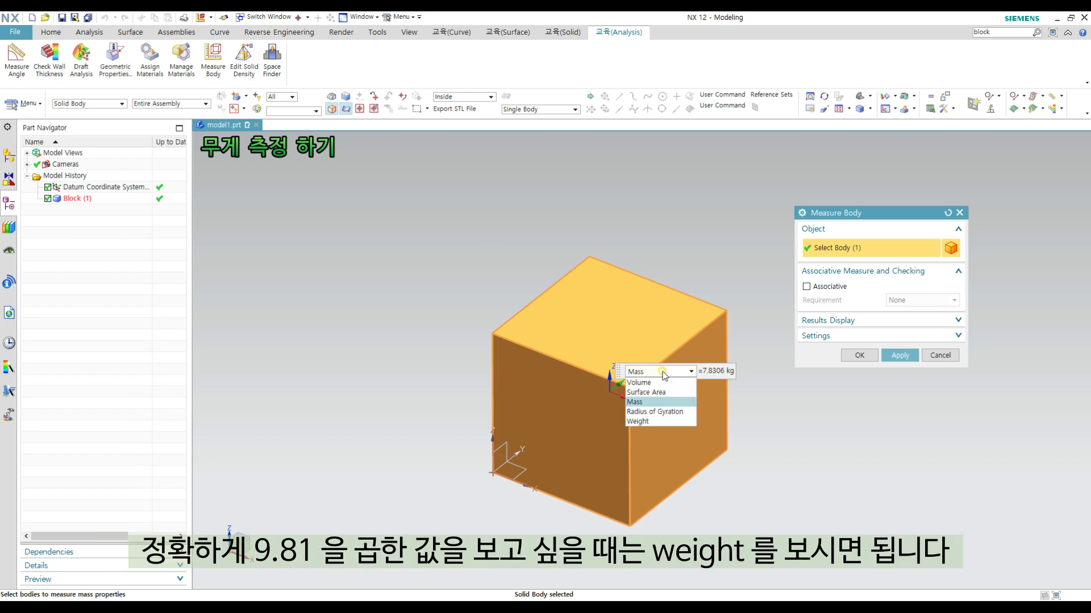
click(662, 421)
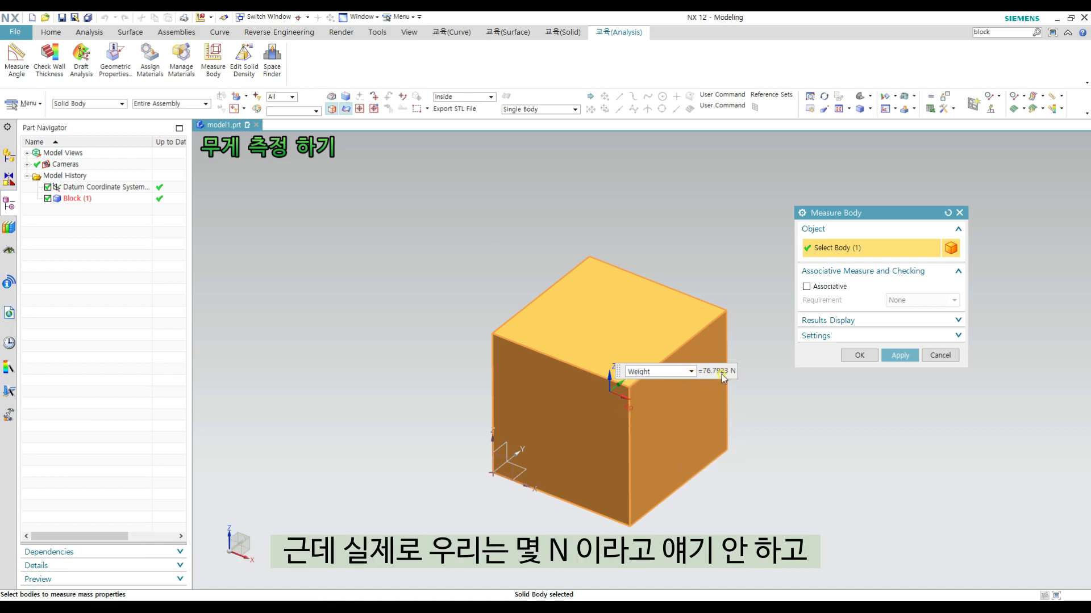
click(662, 372)
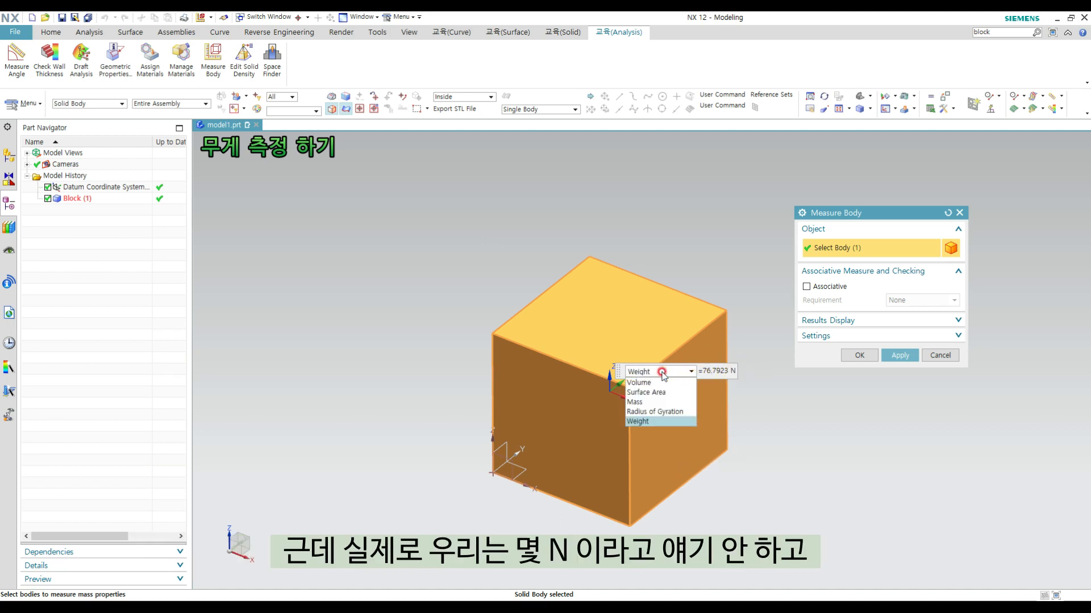
click(653, 403)
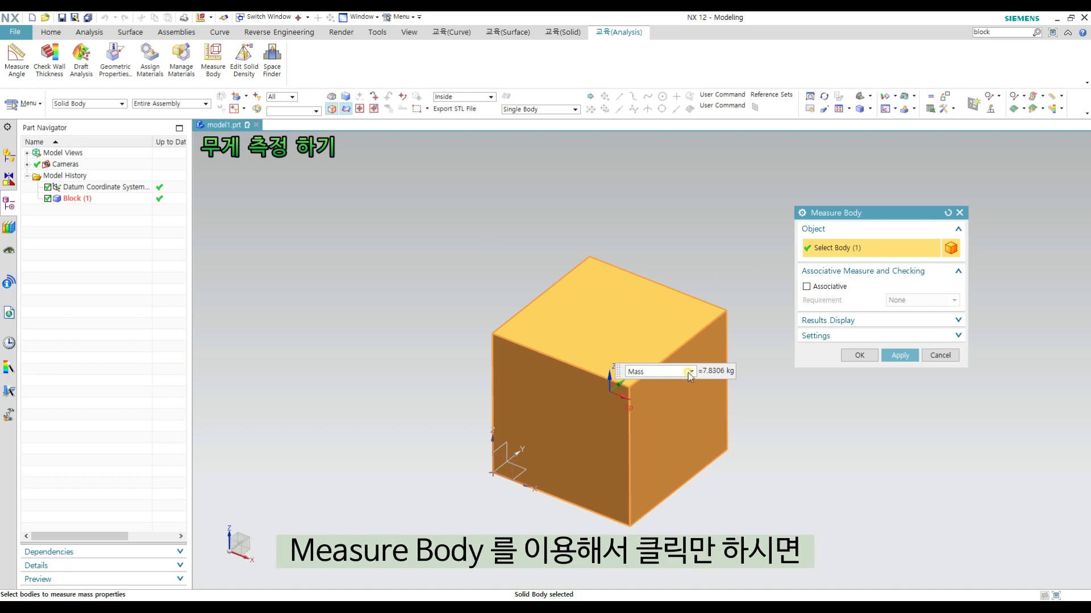
click(662, 372)
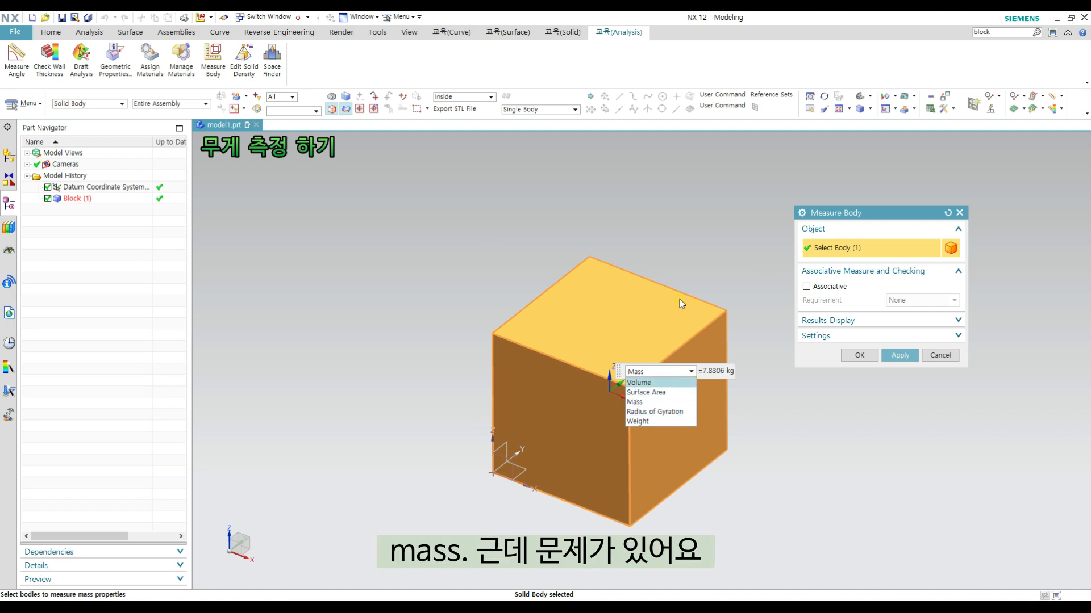
click(658, 402)
key(Escape)
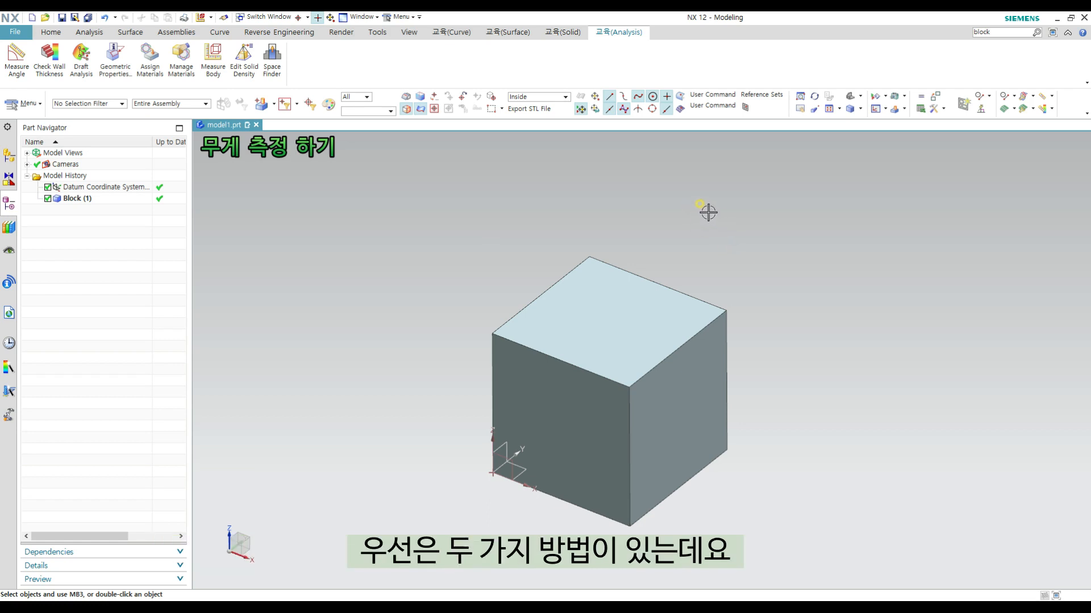
Assign the library material ABS to the block.
click(158, 67)
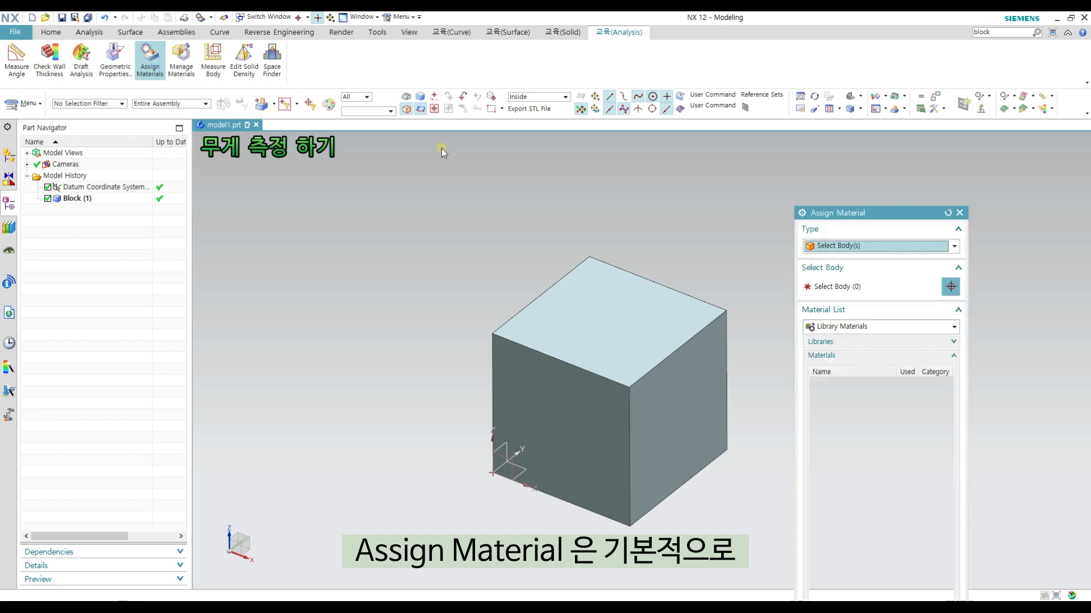
drag(857, 219, 868, 145)
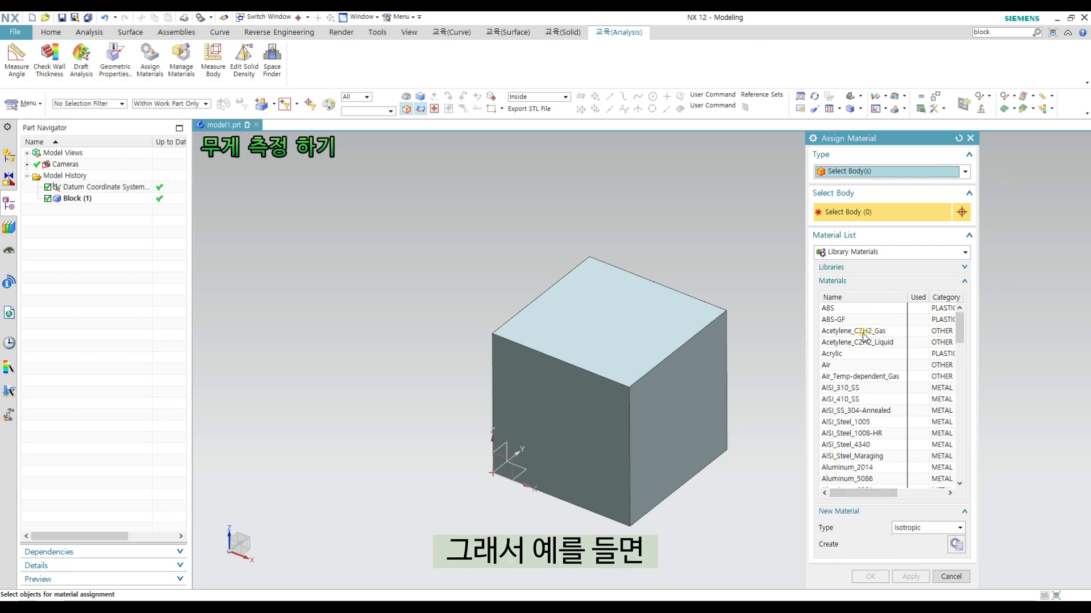
click(841, 309)
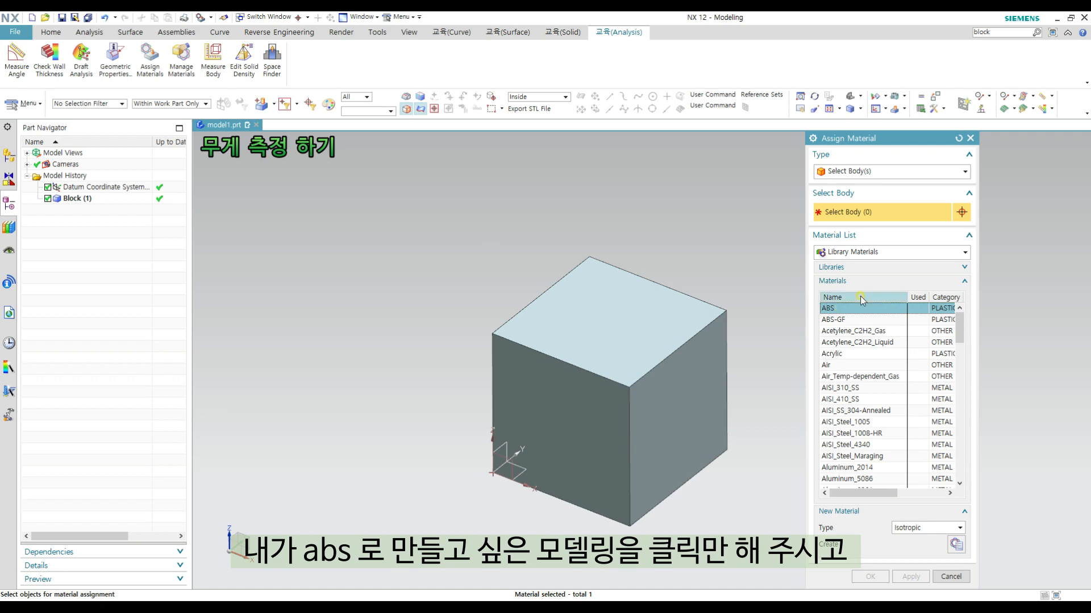
click(580, 321)
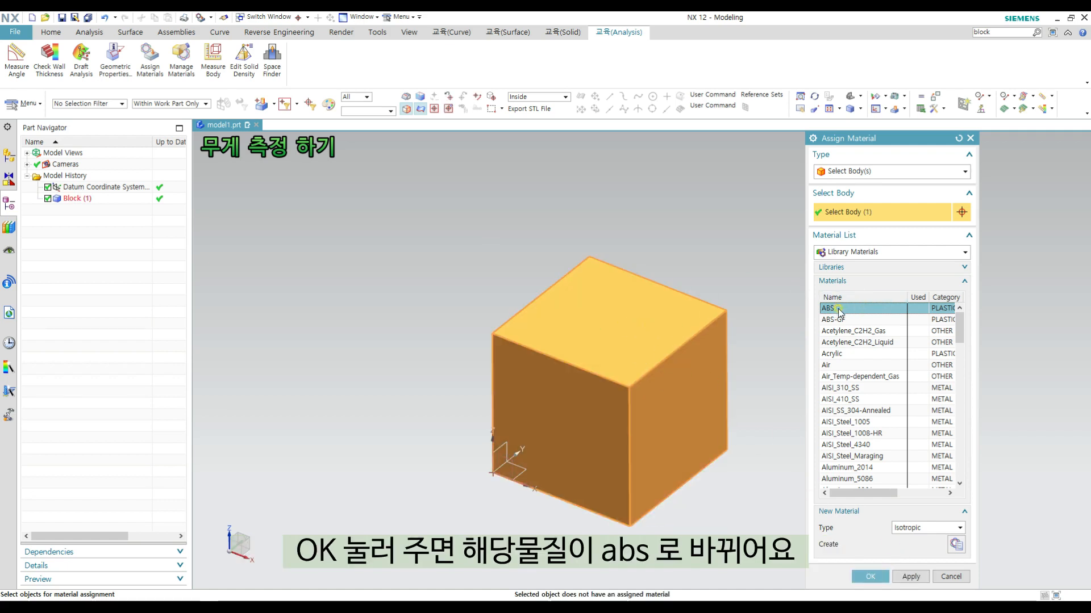
click(871, 576)
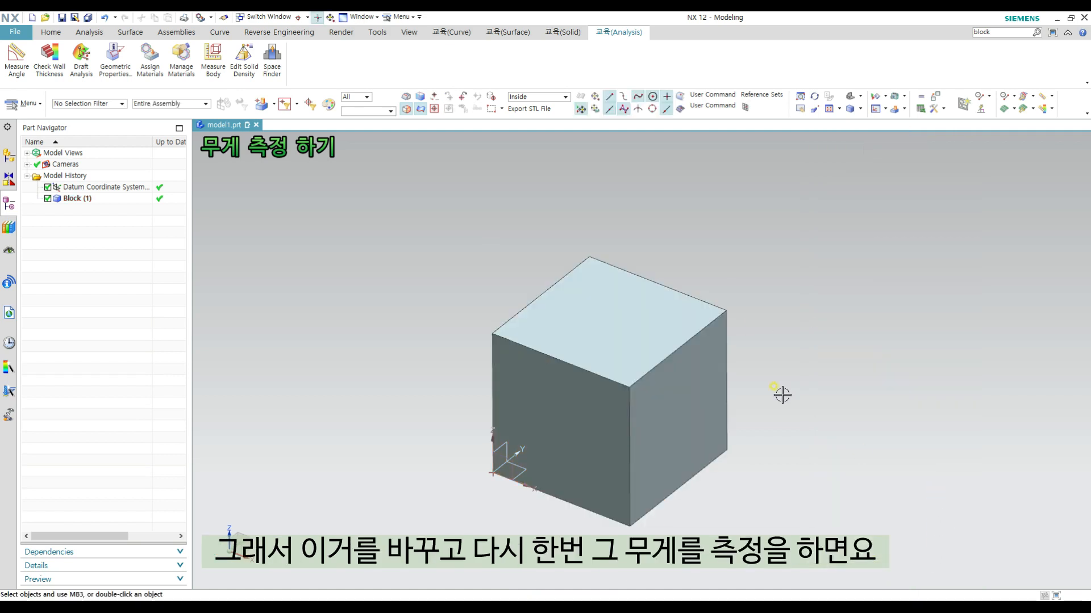
Measure the mass of the block with its ABS material and close the measurement.
click(213, 57)
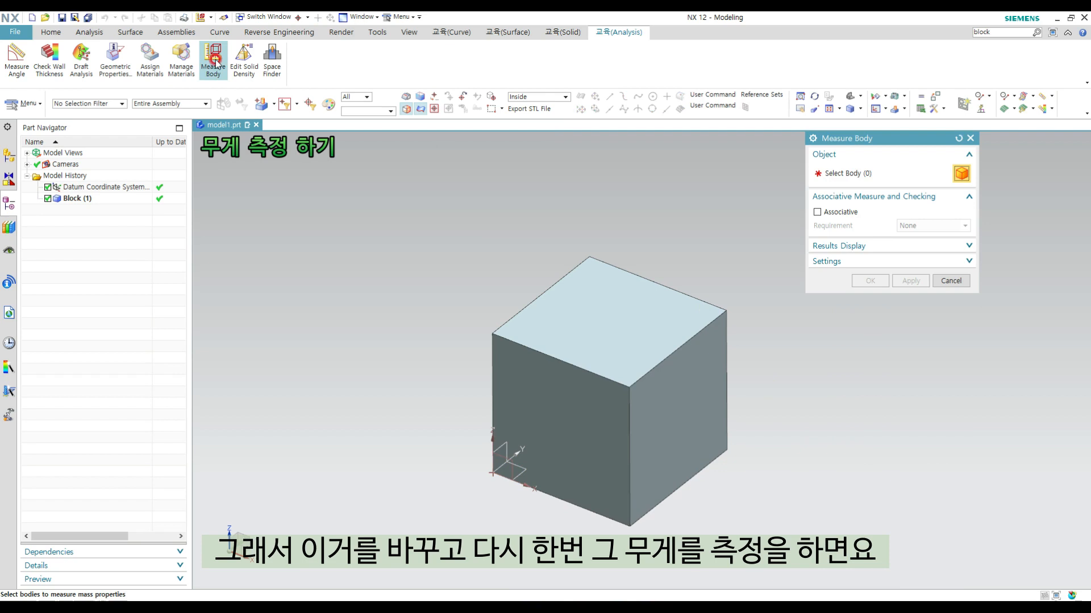
click(648, 318)
click(691, 371)
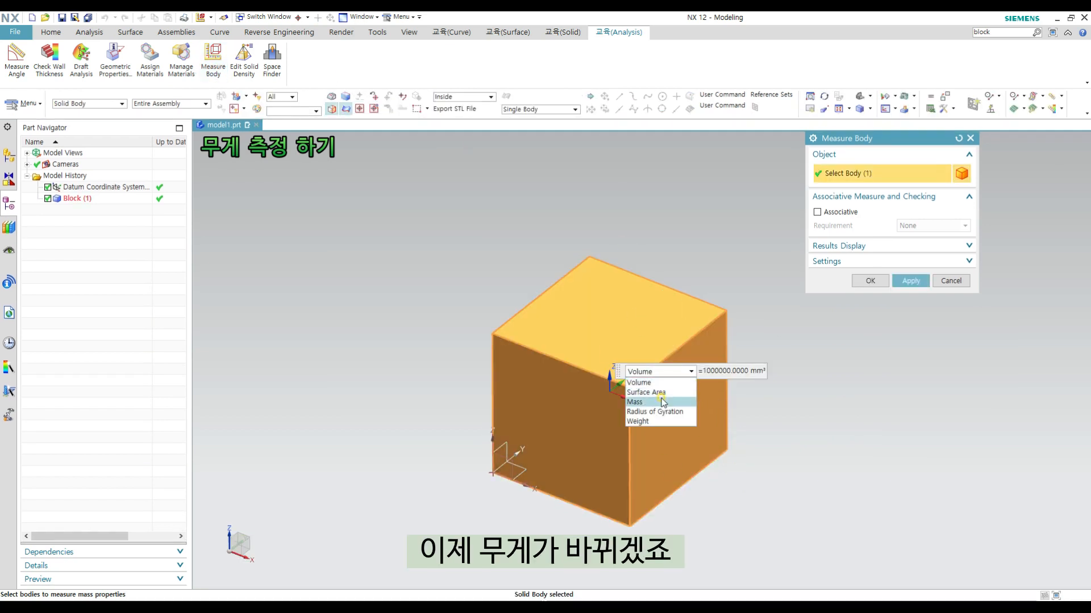
click(661, 402)
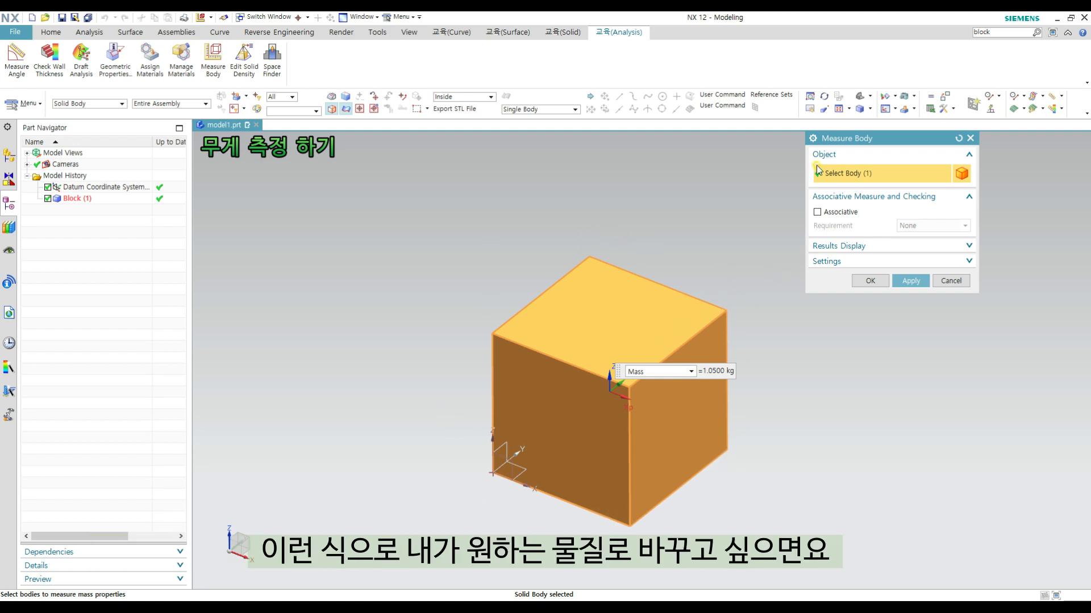
key(Escape)
Look through the library materials available for the block in Assign Material and leave without assigning a different one.
click(146, 62)
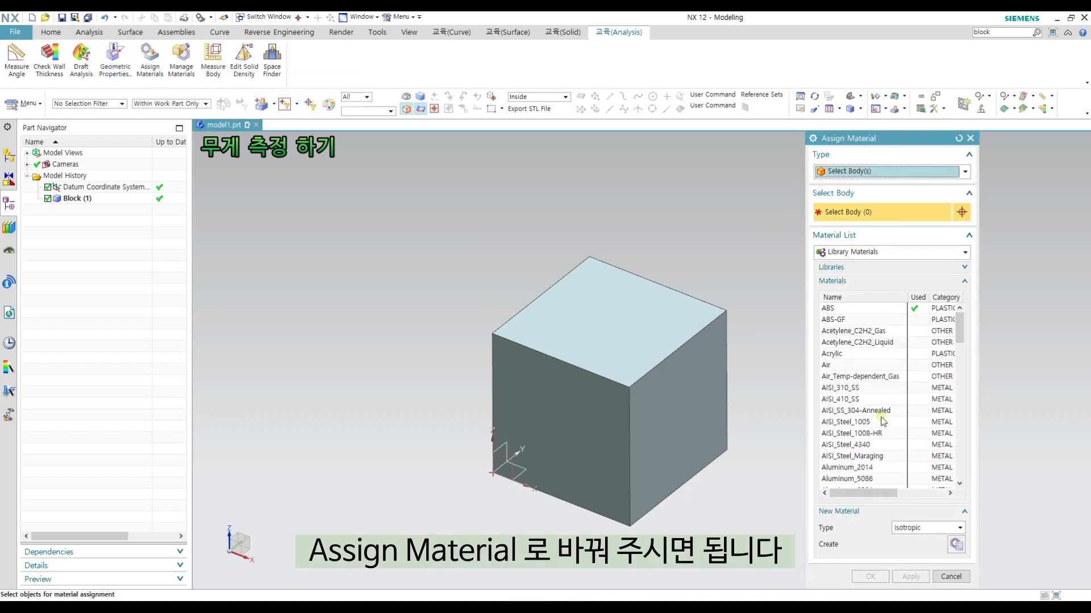
click(664, 308)
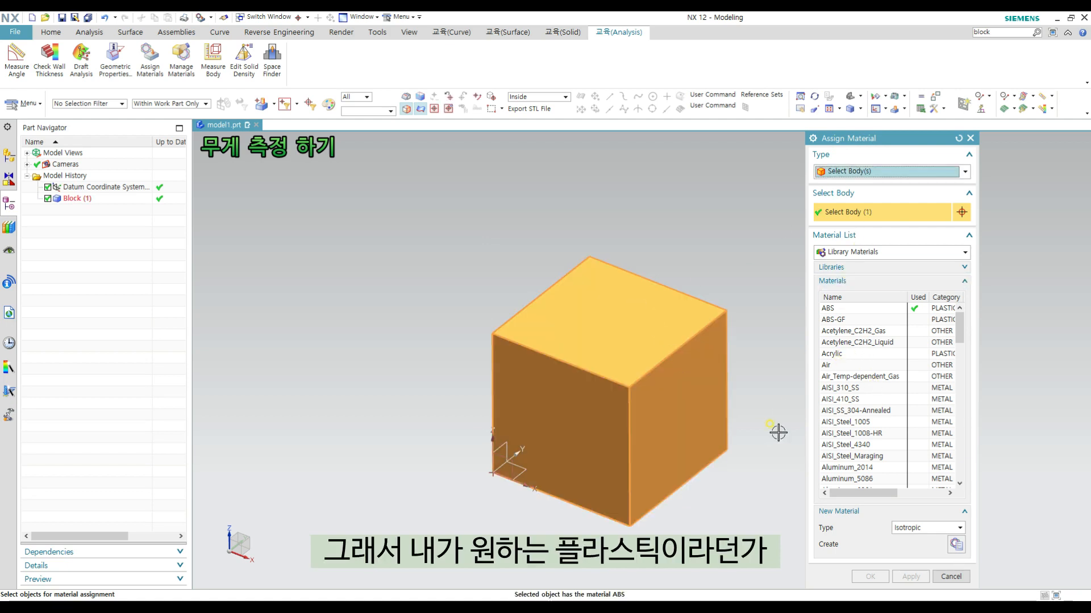
scroll(874, 392, down, 1)
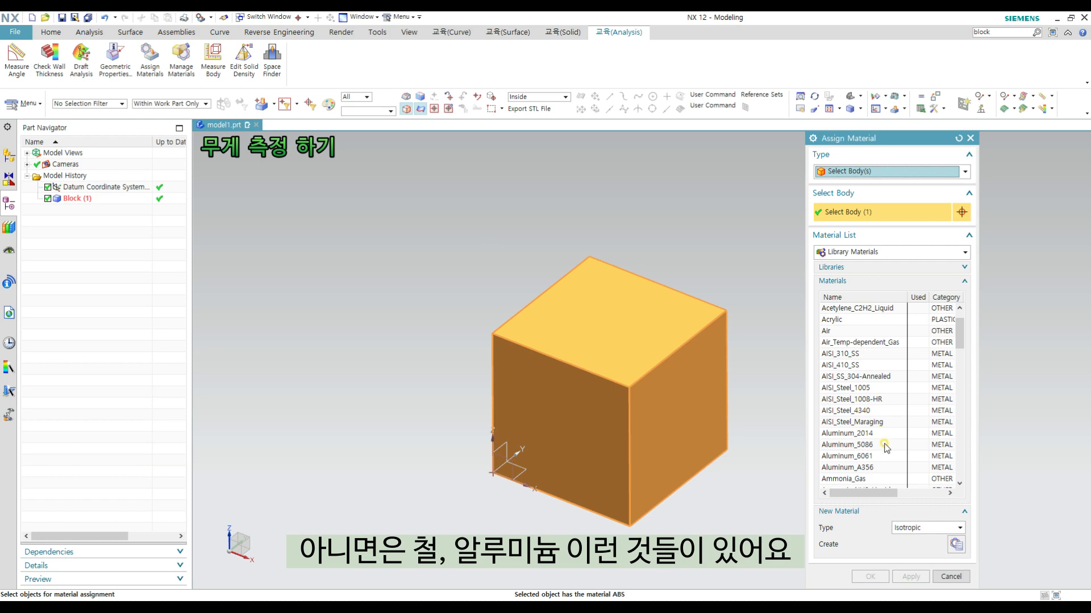
scroll(884, 447, down, 1)
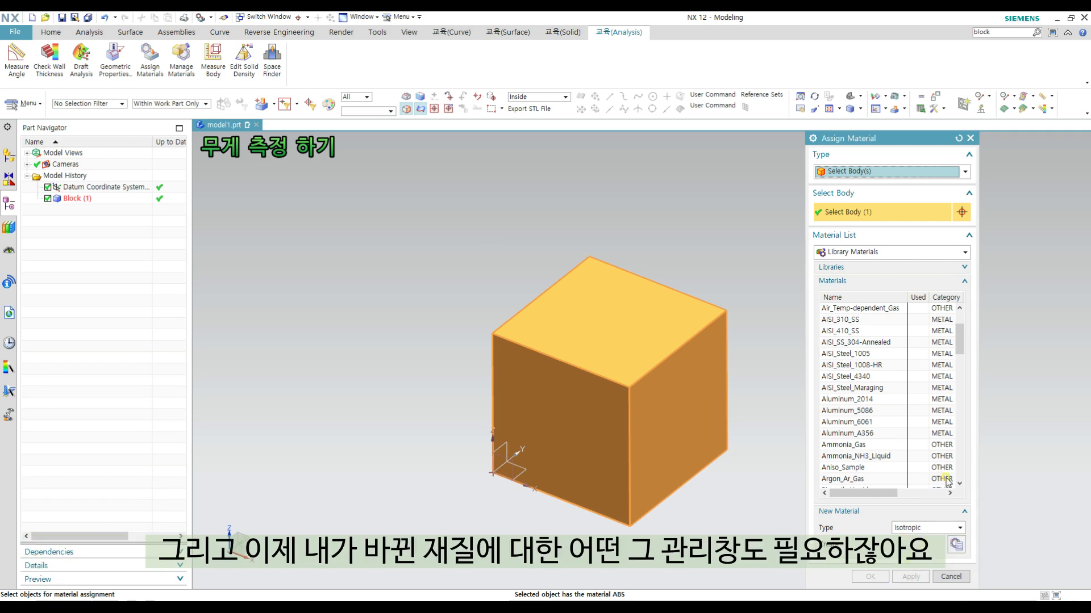
click(870, 577)
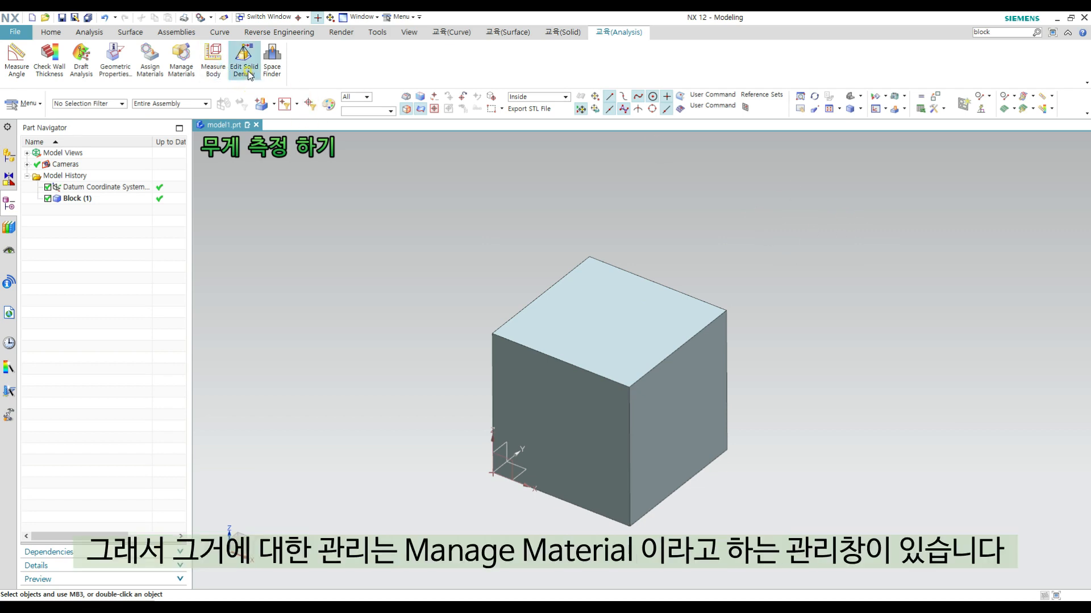
Show the part's local materials in Manage Materials and select the ABS entry to highlight the body using it.
click(183, 61)
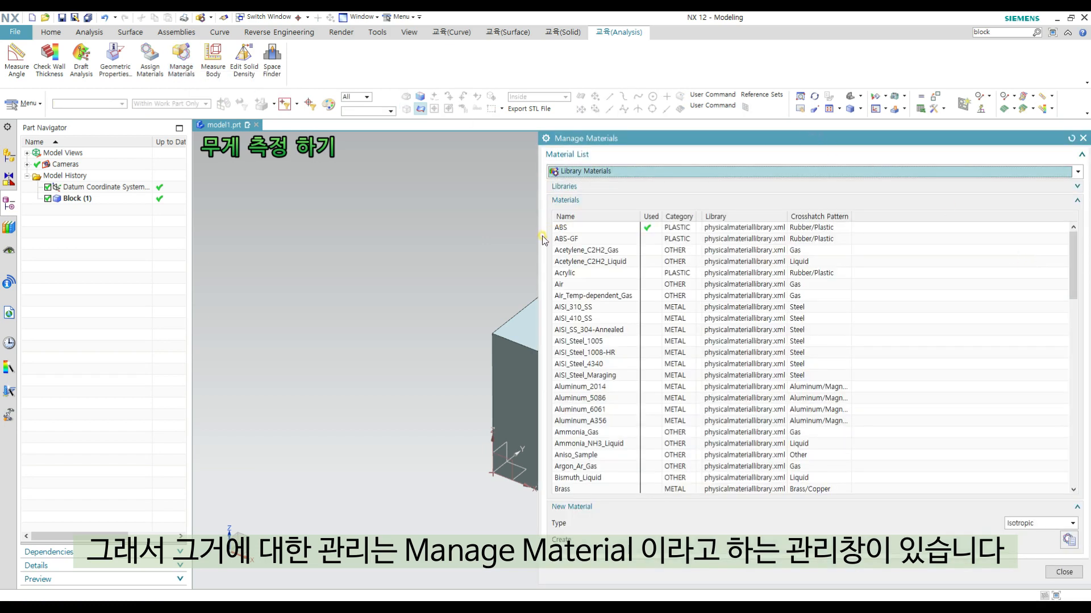
drag(544, 241, 782, 241)
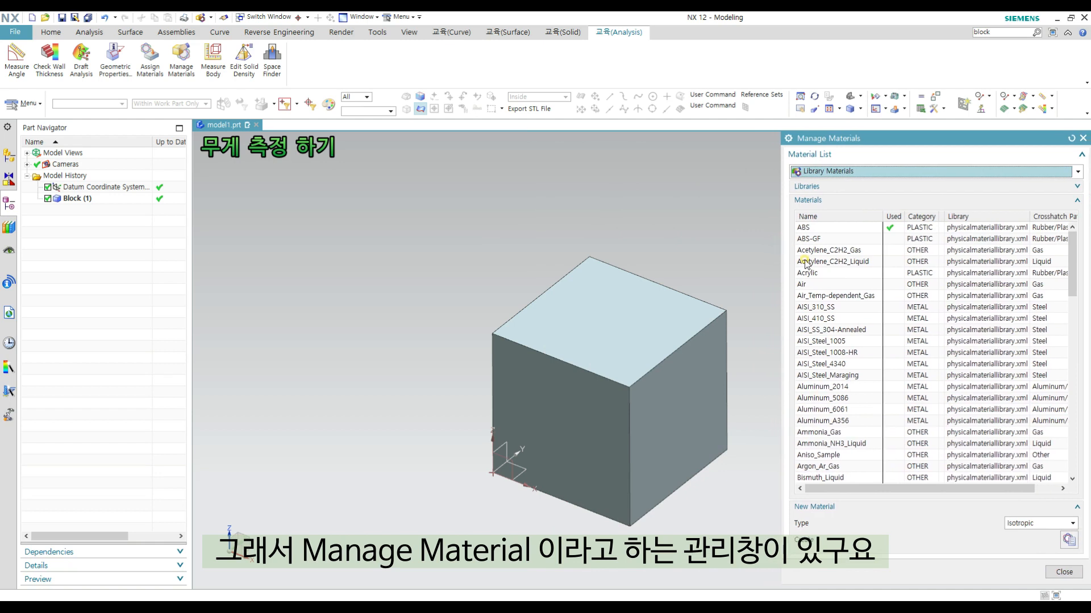
drag(896, 139, 869, 139)
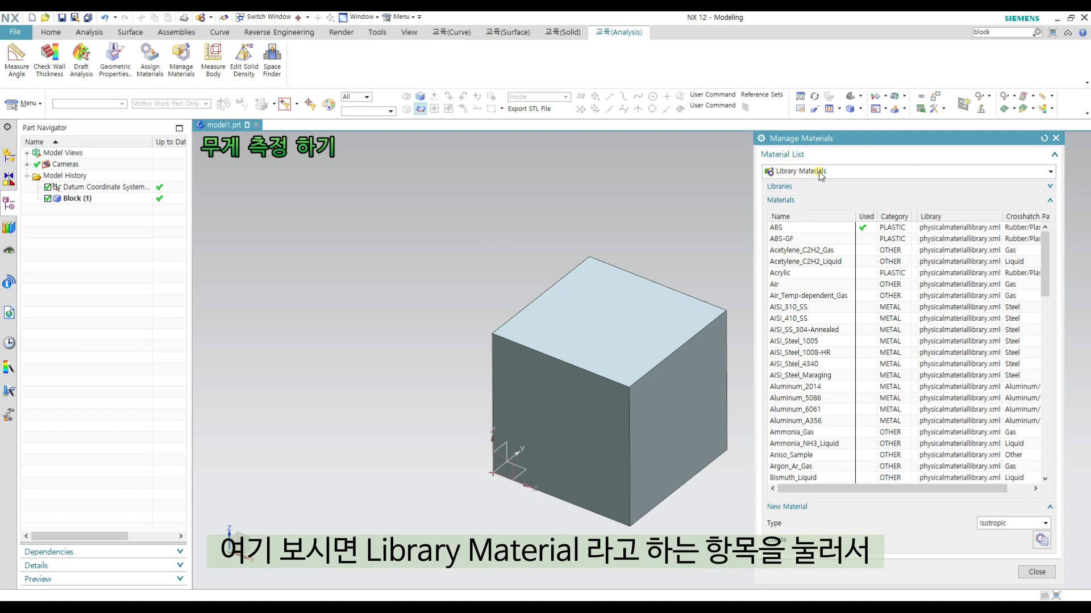
click(834, 172)
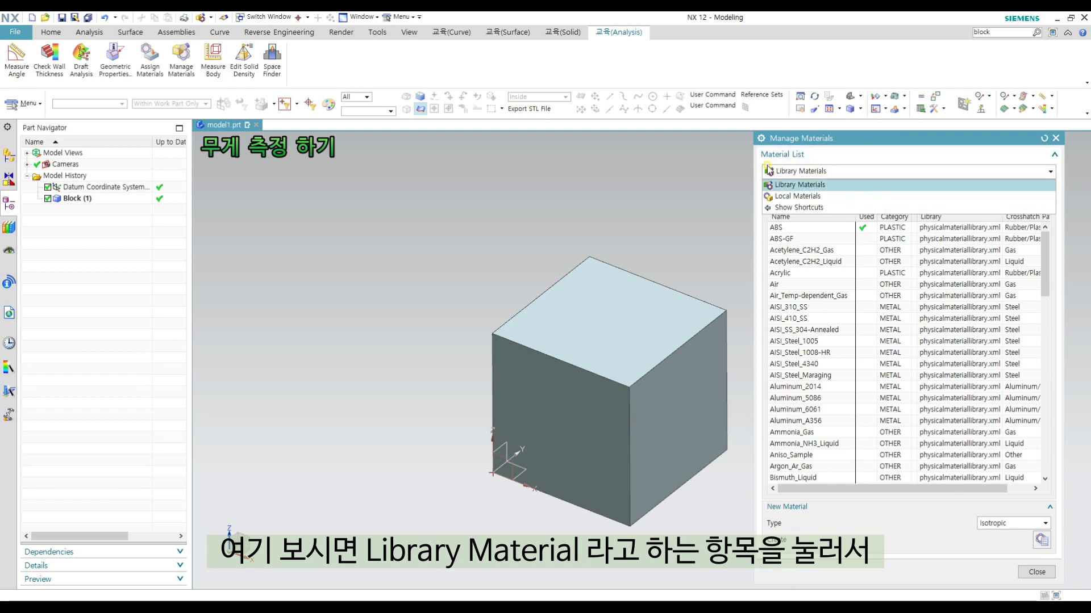
click(820, 197)
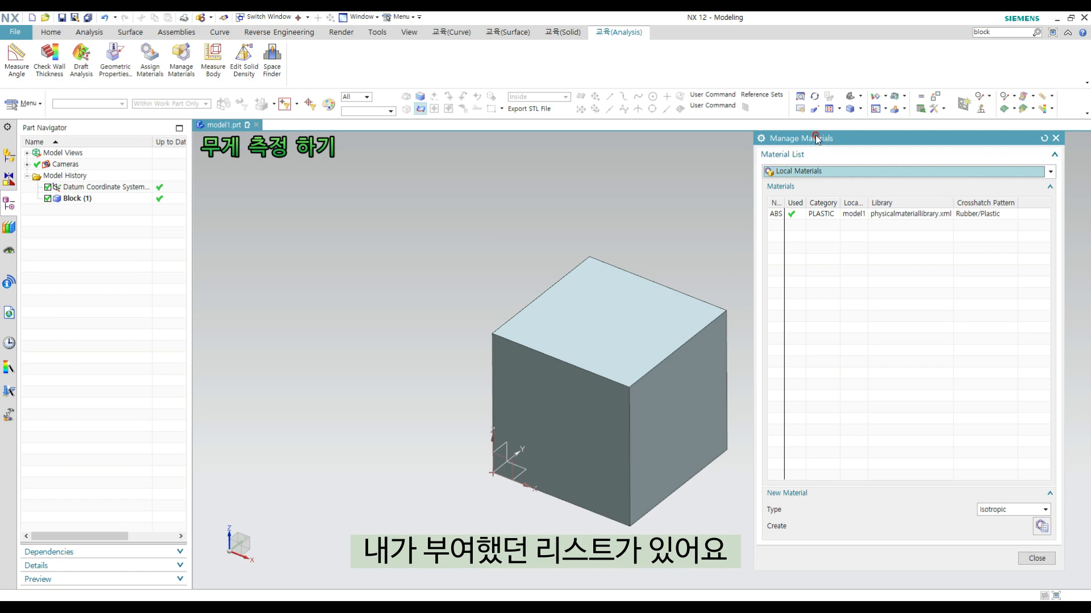
drag(816, 139, 843, 139)
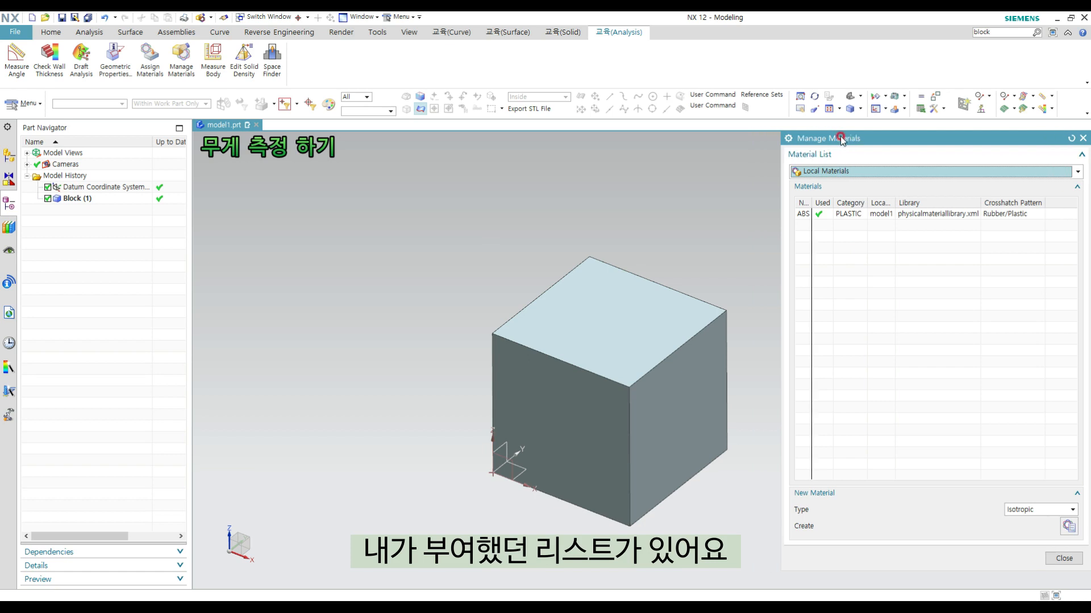
click(857, 215)
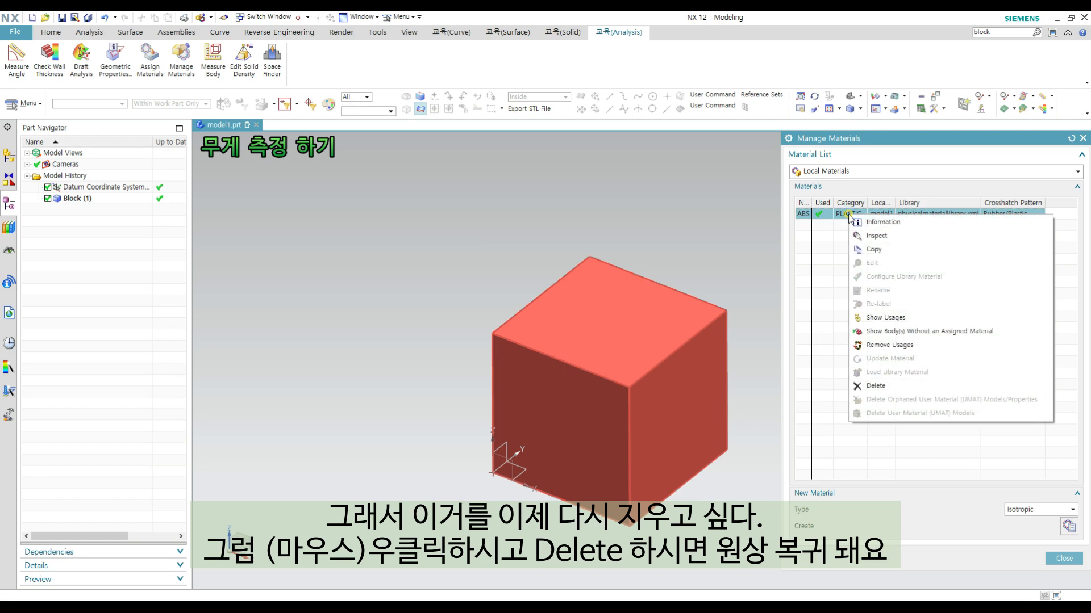
Delete the ABS material from the part's local materials and close Manage Materials.
click(886, 385)
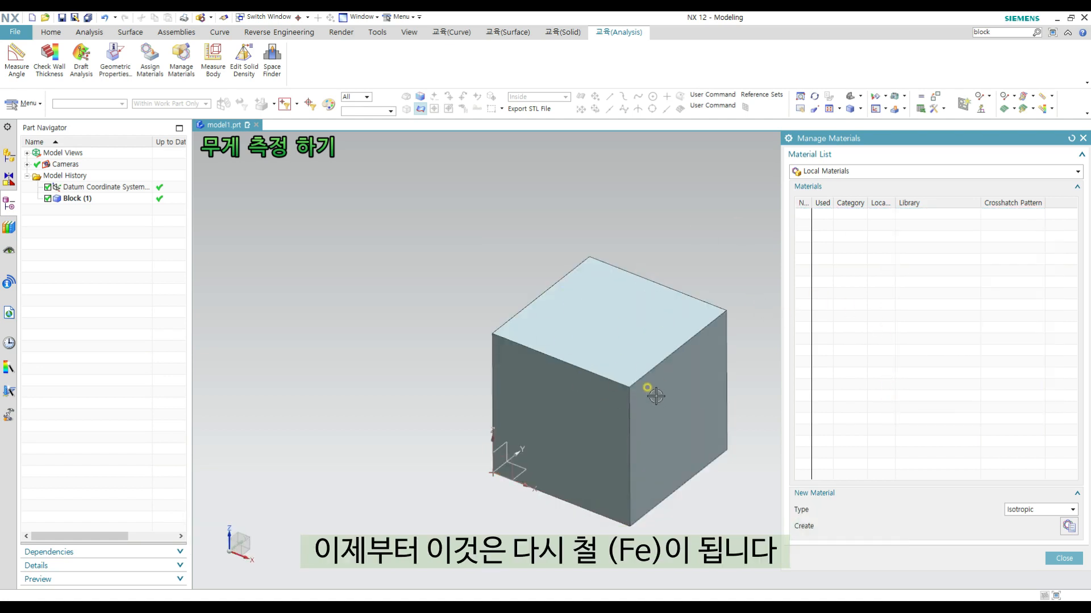
drag(844, 142, 758, 146)
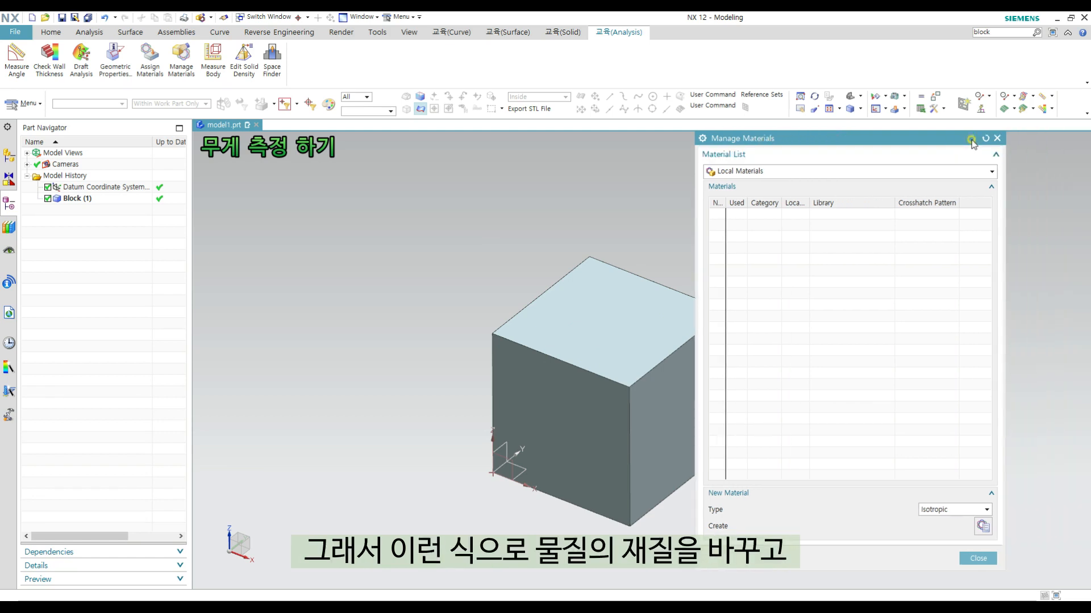
click(998, 138)
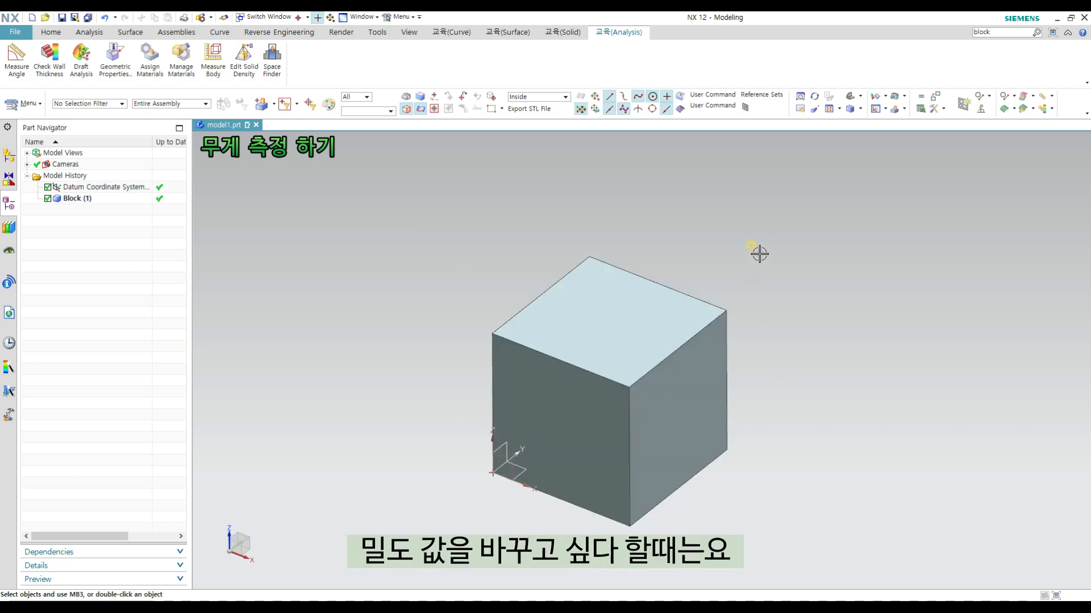
Start editing the solid density and change its units to g/cm³.
click(244, 64)
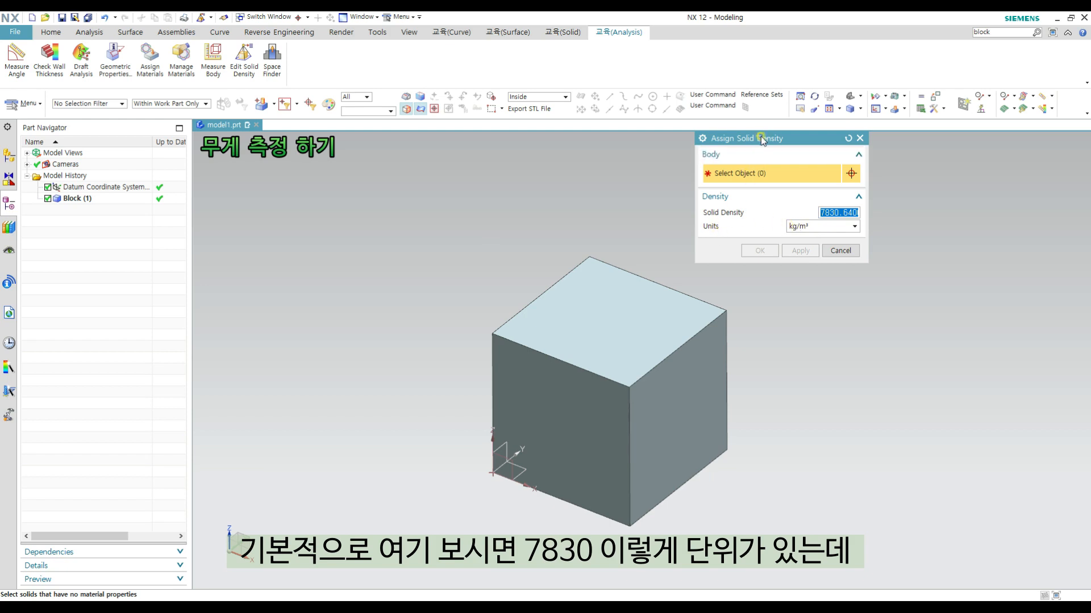
click(826, 227)
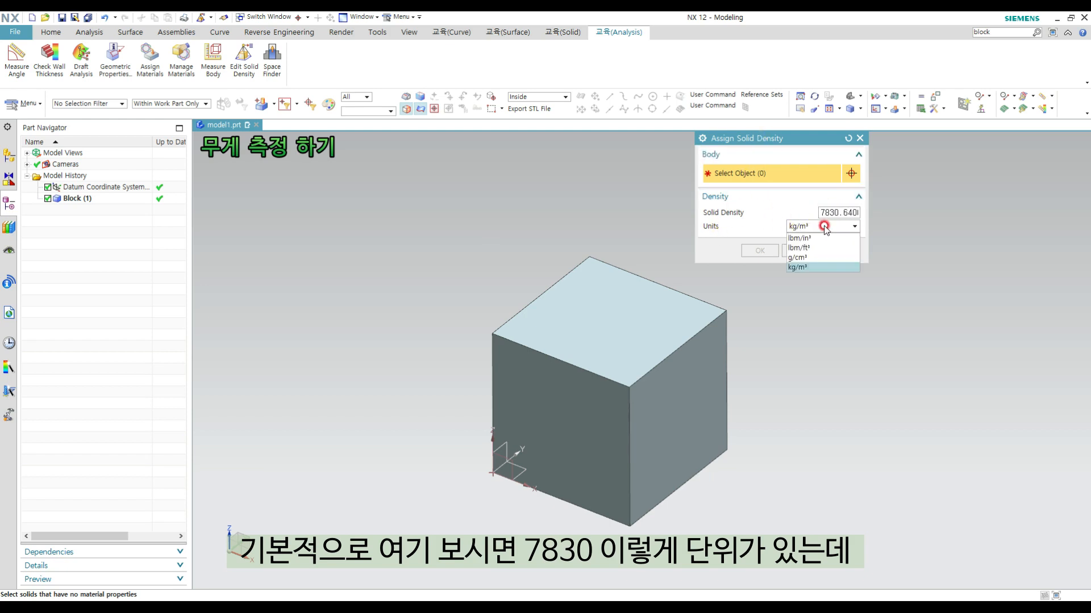
click(825, 258)
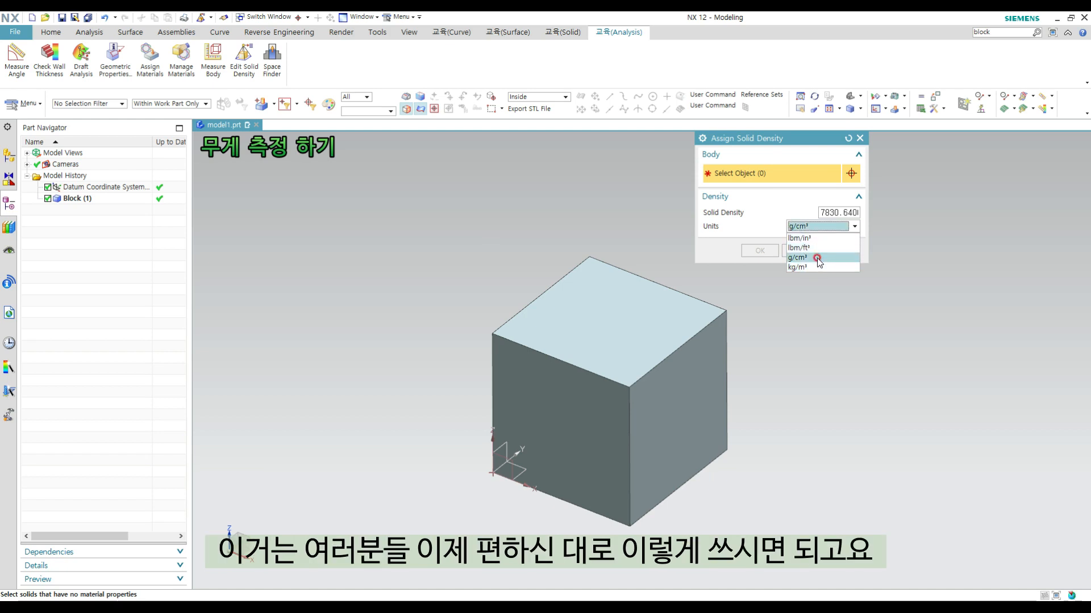
click(821, 228)
click(831, 232)
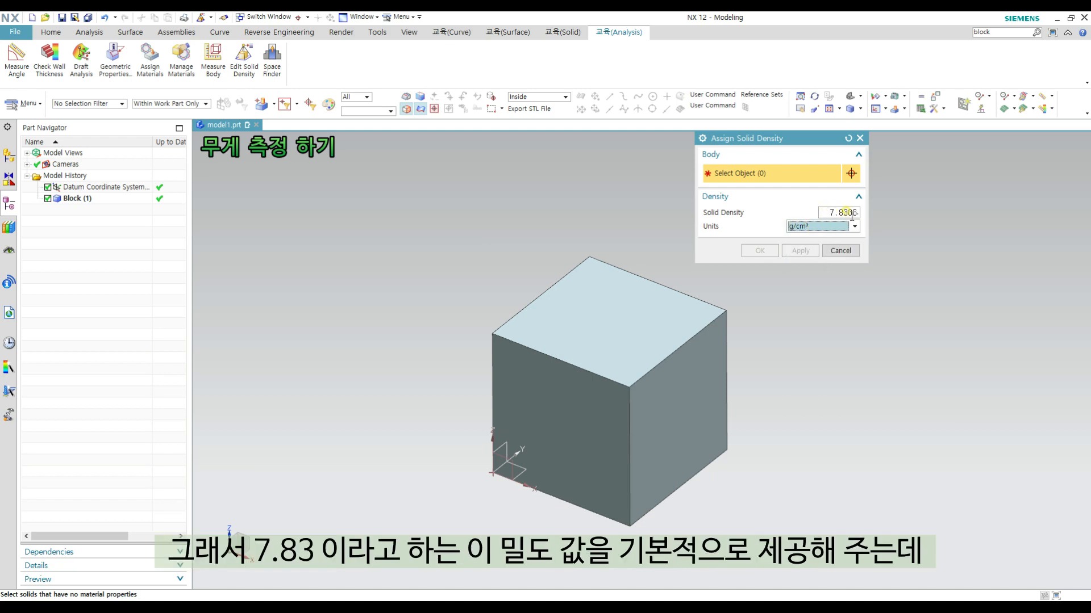
drag(826, 213, 853, 214)
click(851, 213)
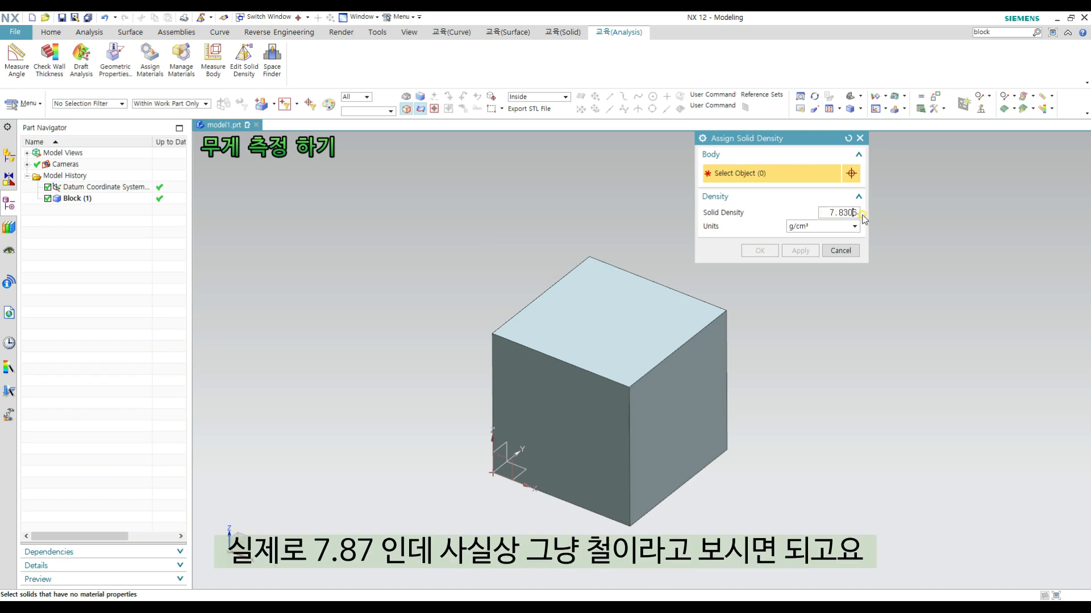
drag(819, 213, 846, 213)
click(847, 213)
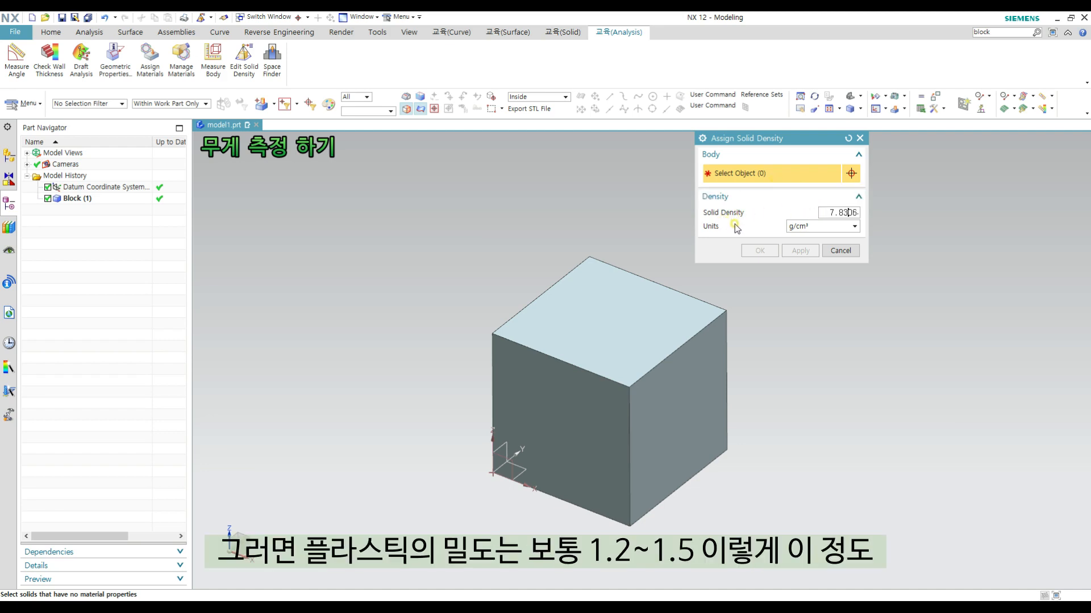
Assign a solid density of 1.5 g/cm³ to the block.
double_click(828, 213)
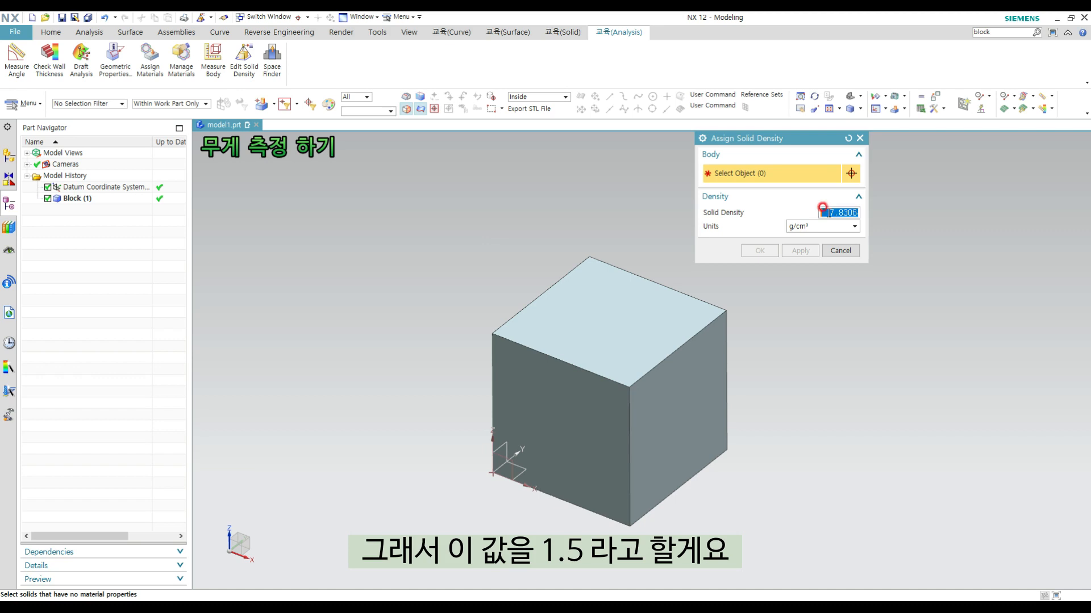
text(1.5)
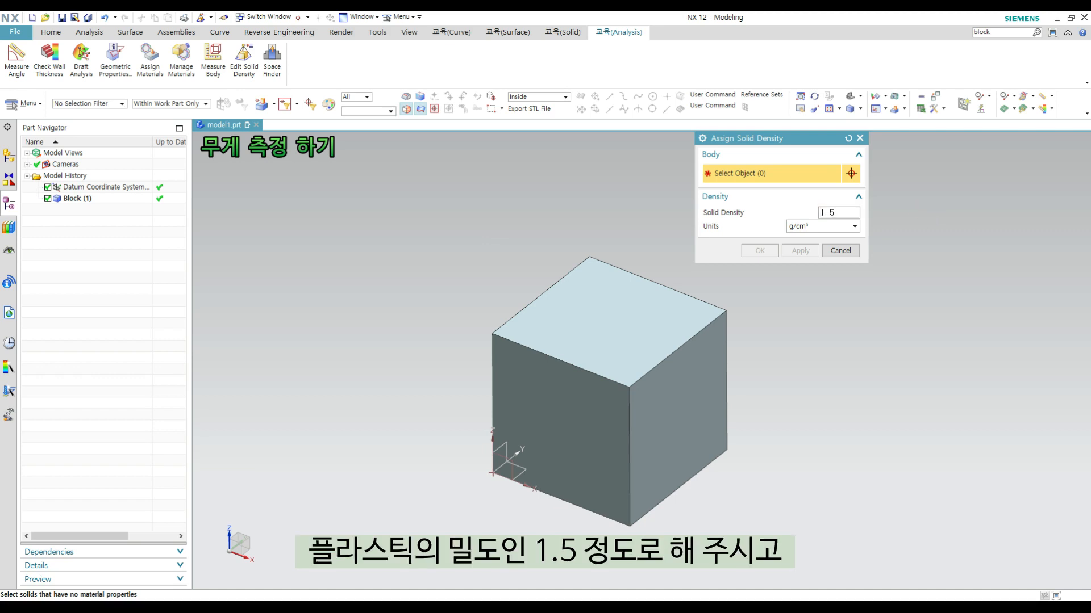
key(Return)
click(606, 304)
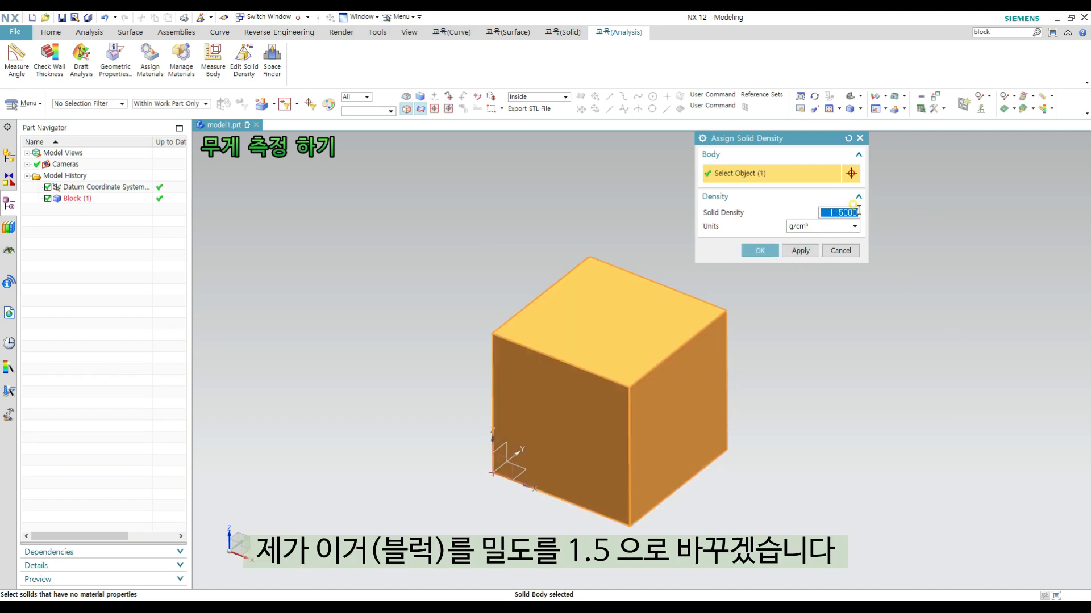
click(760, 250)
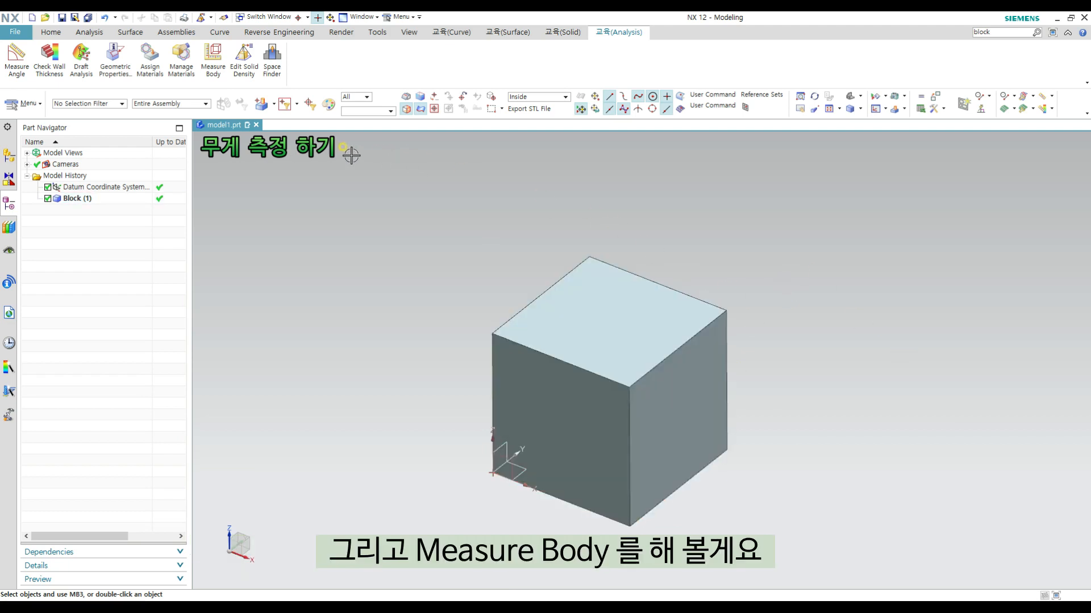
Measure the block with Measure Body and show its mass instead of its volume.
click(214, 61)
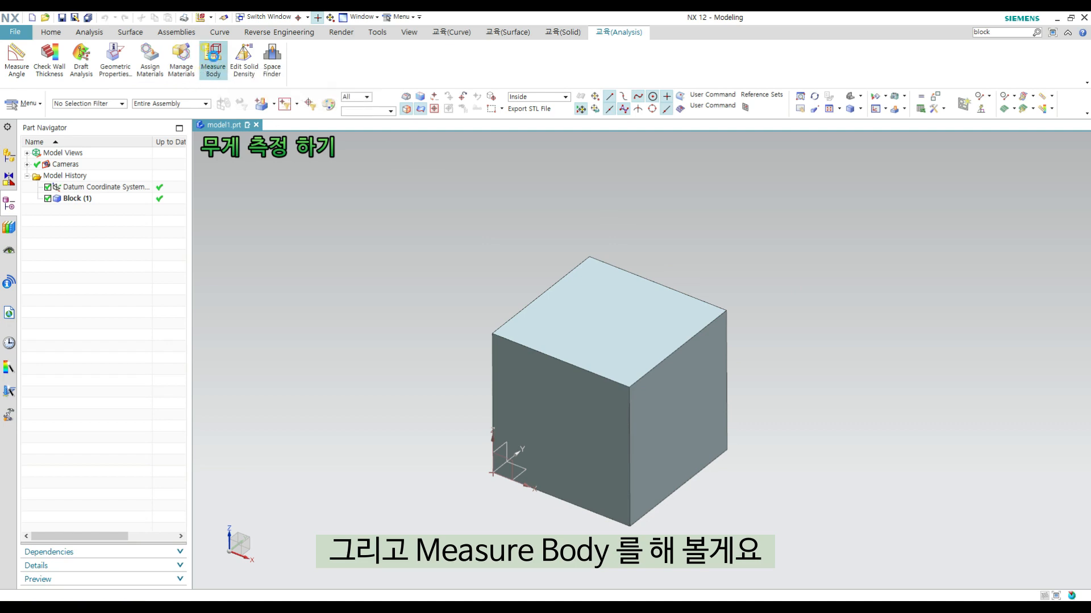
drag(765, 151, 852, 212)
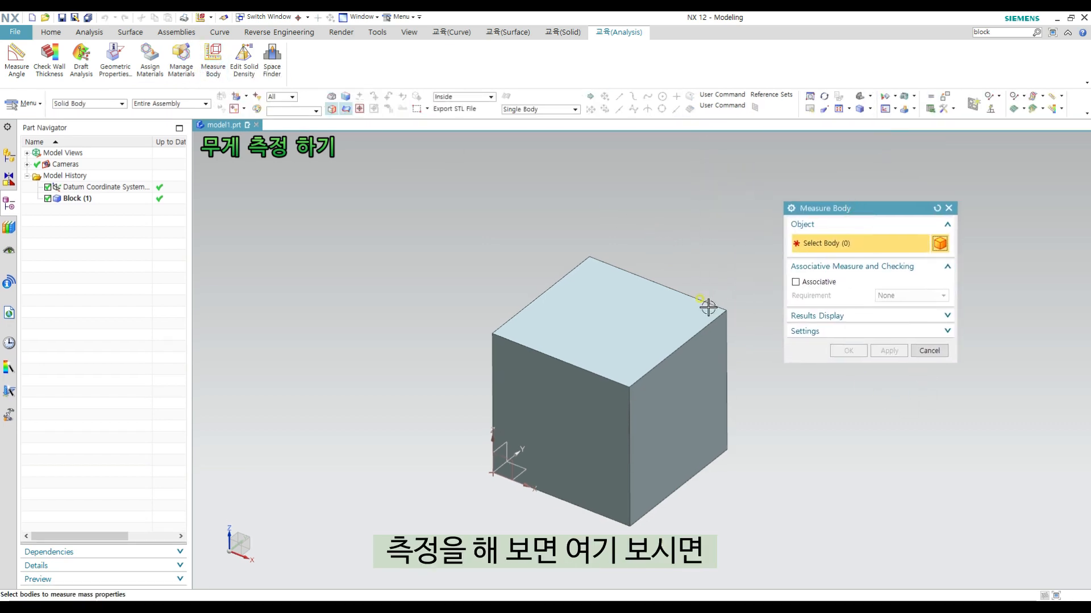
click(679, 340)
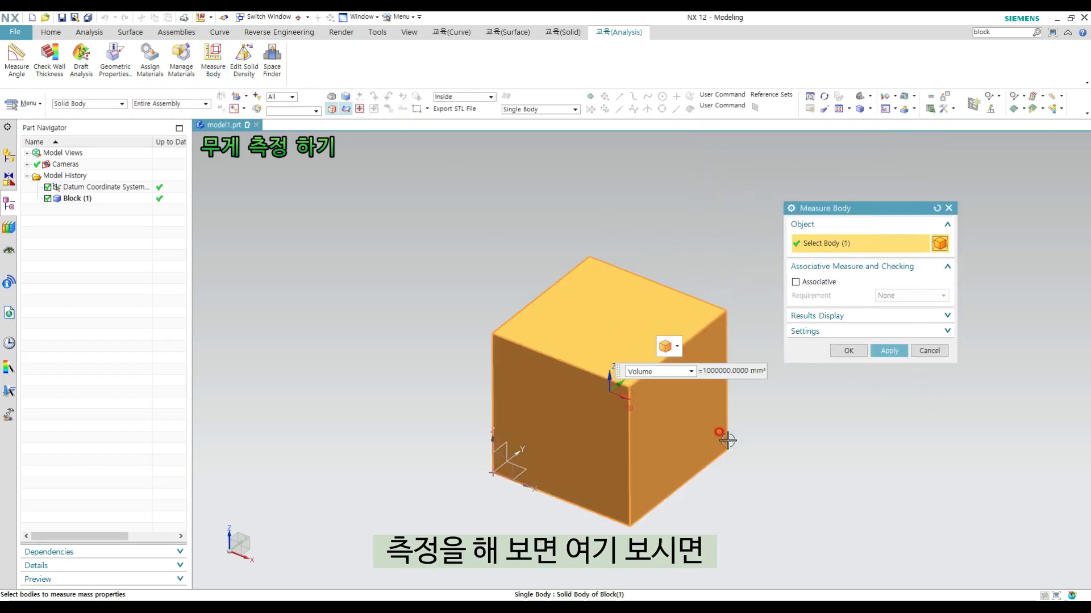
click(690, 372)
click(646, 404)
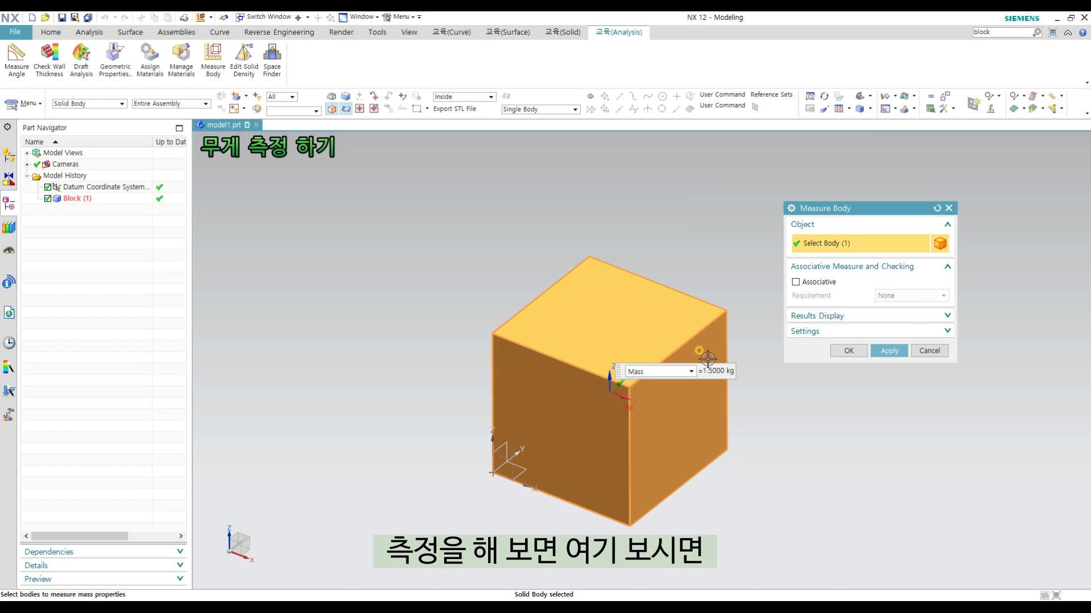